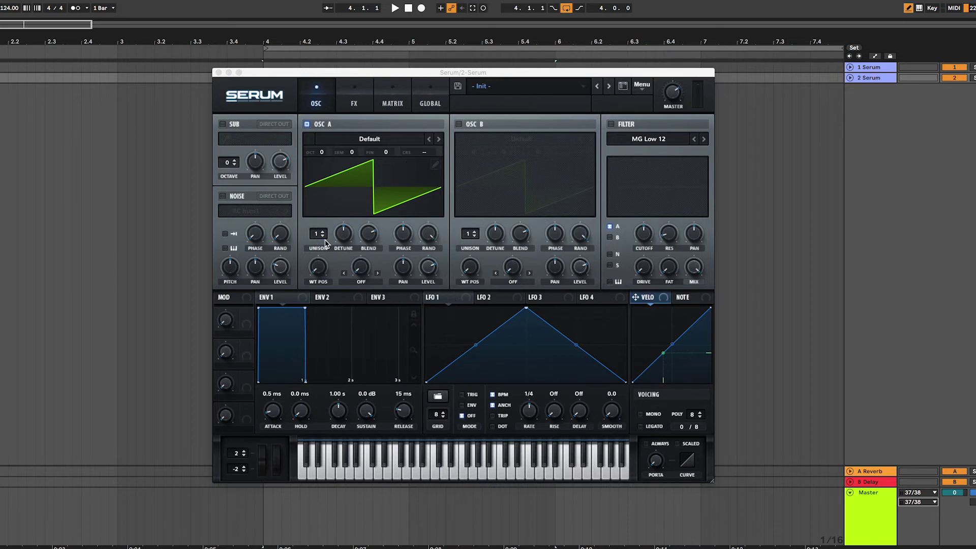
Turn on the MG Low 12 filter for oscillator A and adjust its cutoff to slightly below the default.
left_click(610, 125)
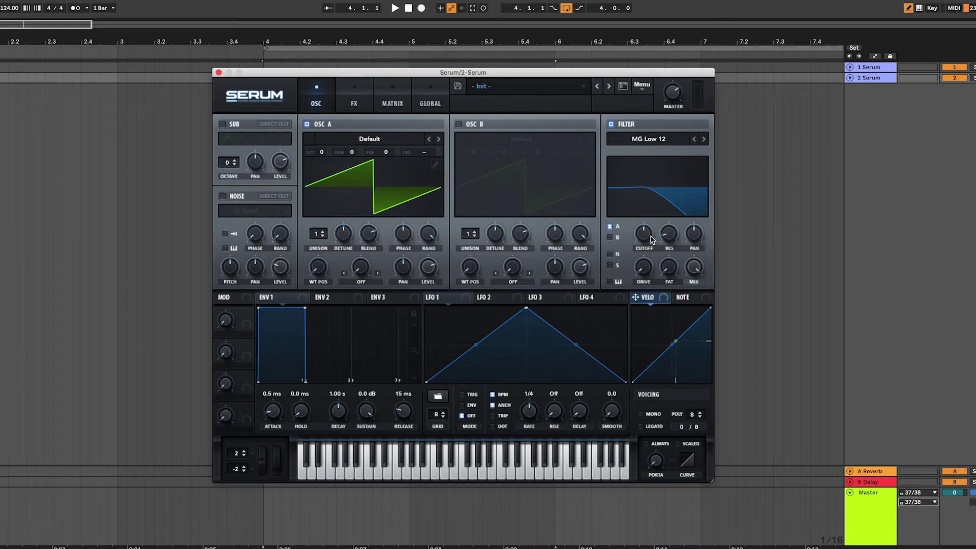
mouse_move(648, 239)
left_mouse_down()
mouse_move(664, 211)
mouse_move(652, 235)
left_mouse_up()
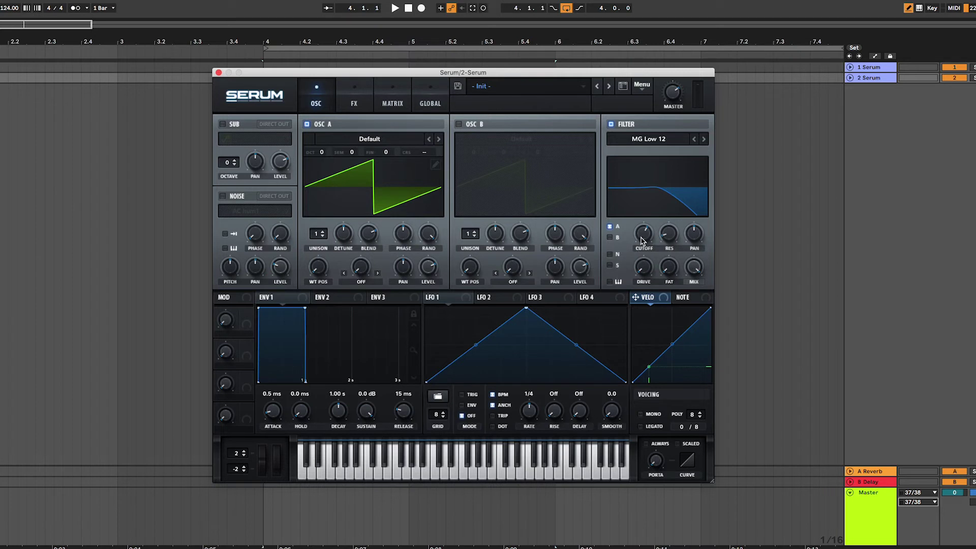
left_click_drag(643, 233, 647, 247)
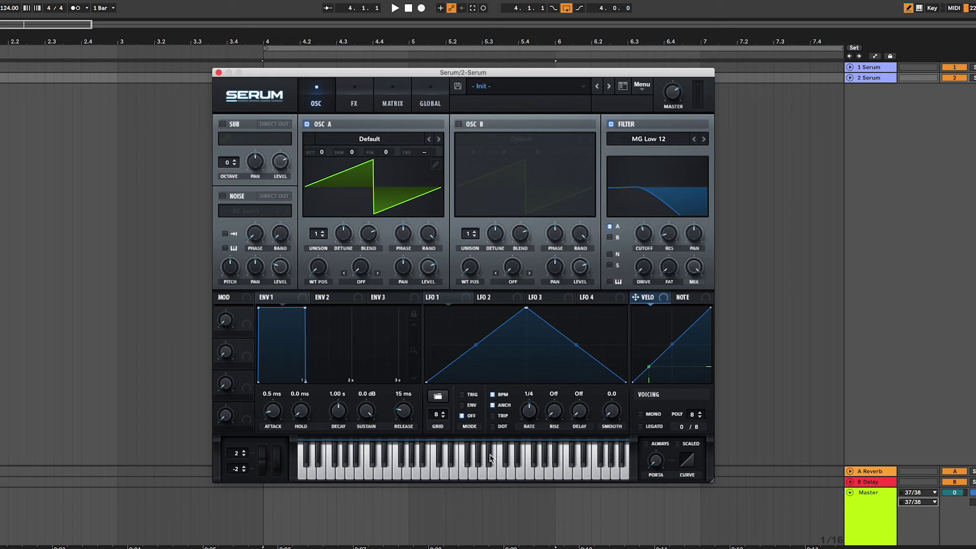
Put LFO 1 in envelope mode with BPM sync off and a 4.4 Hz rate, and assign it to the filter cutoff.
left_click(470, 406)
mouse_move(470, 411)
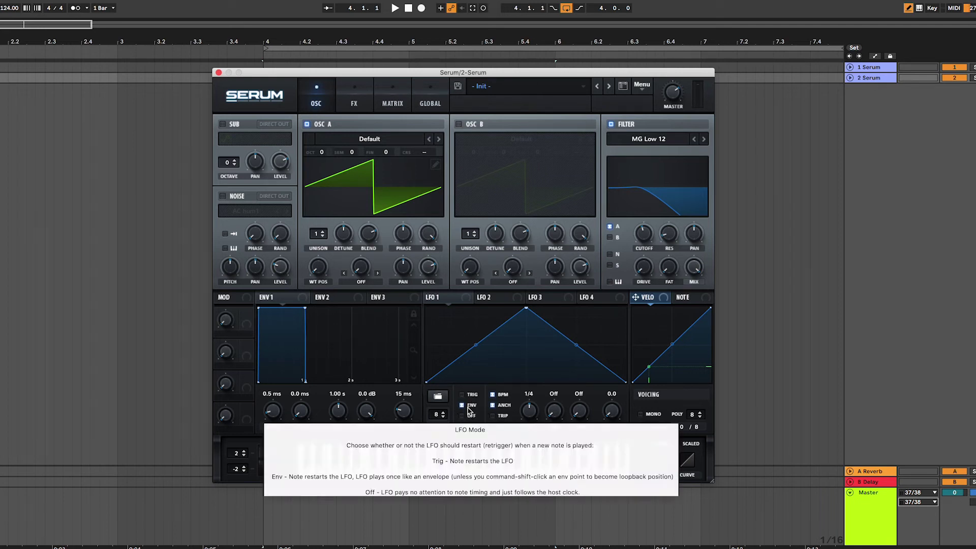
left_click(493, 395)
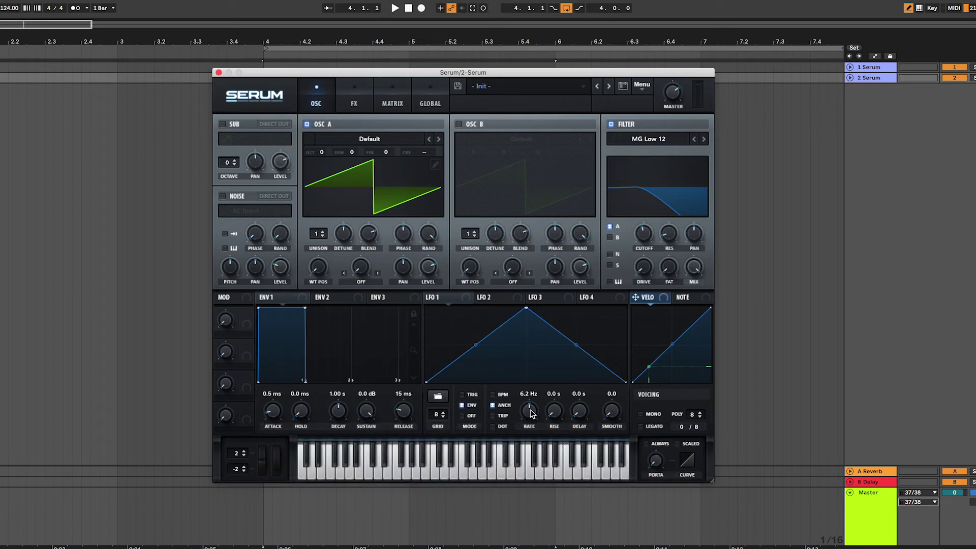
mouse_move(530, 412)
left_mouse_down()
mouse_move(526, 444)
mouse_move(529, 407)
mouse_move(529, 416)
left_mouse_up()
left_click_drag(469, 298, 648, 240)
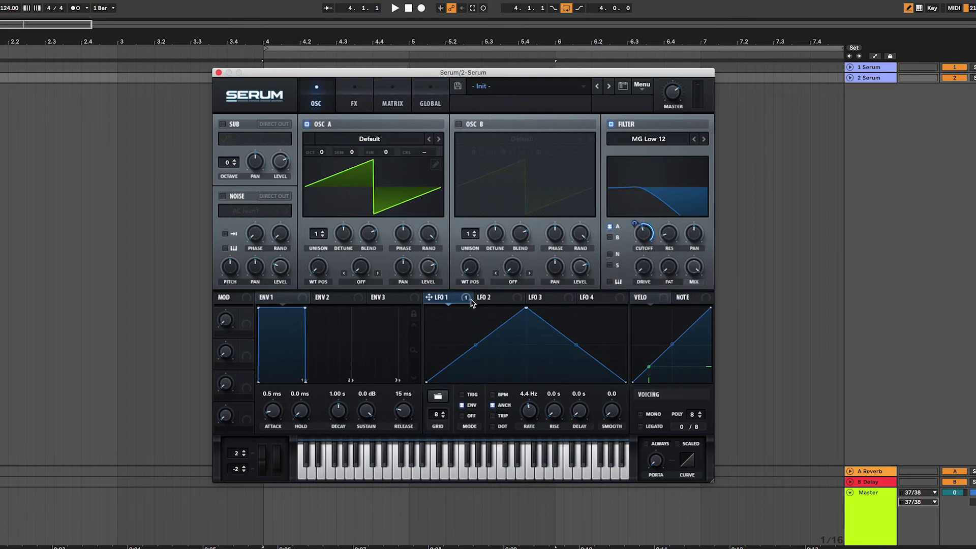
mouse_move(471, 301)
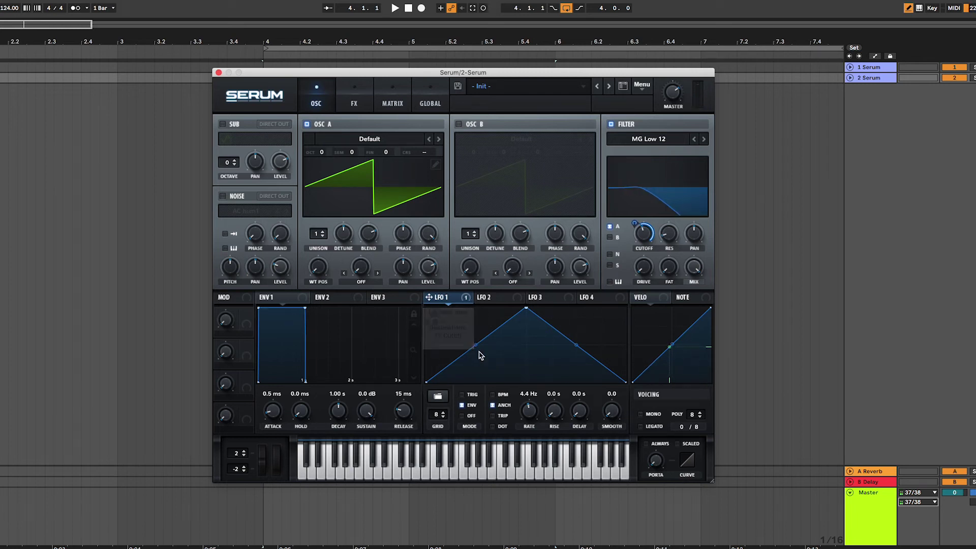
Remove the modulation from the filter cutoff.
right_click(645, 232)
left_click(656, 259)
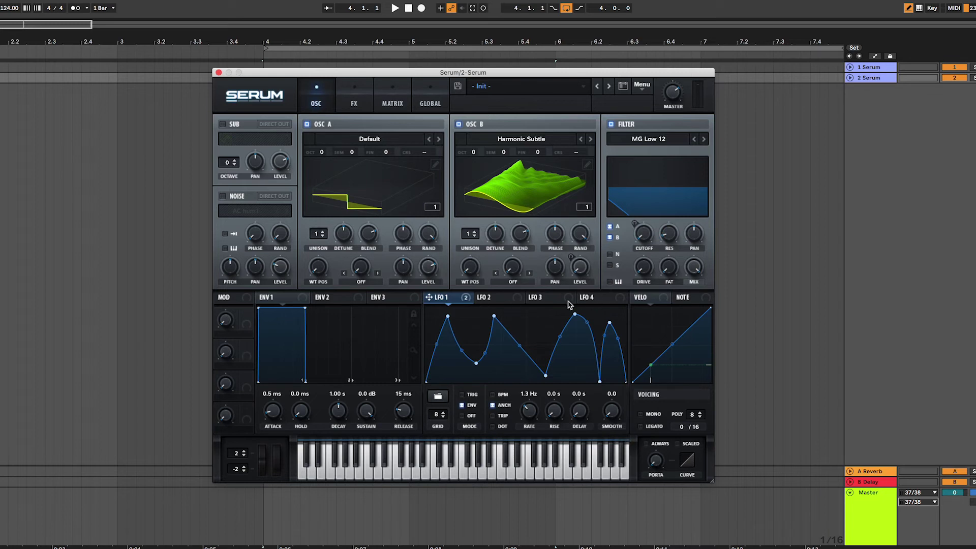
Switch to the Serum instance on the 1 Serum track and examine the Lead Horn preset's effects and oscillators.
left_click(886, 69)
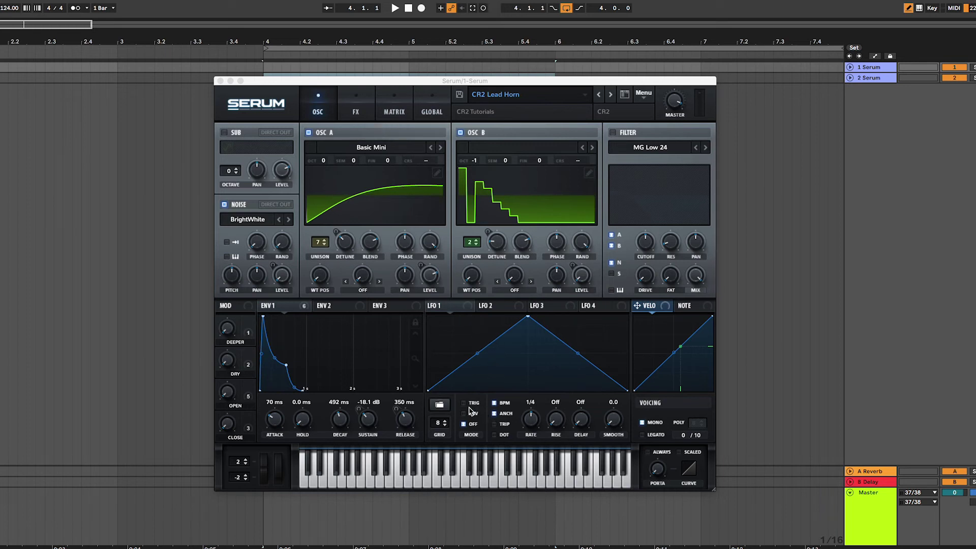
left_click(357, 114)
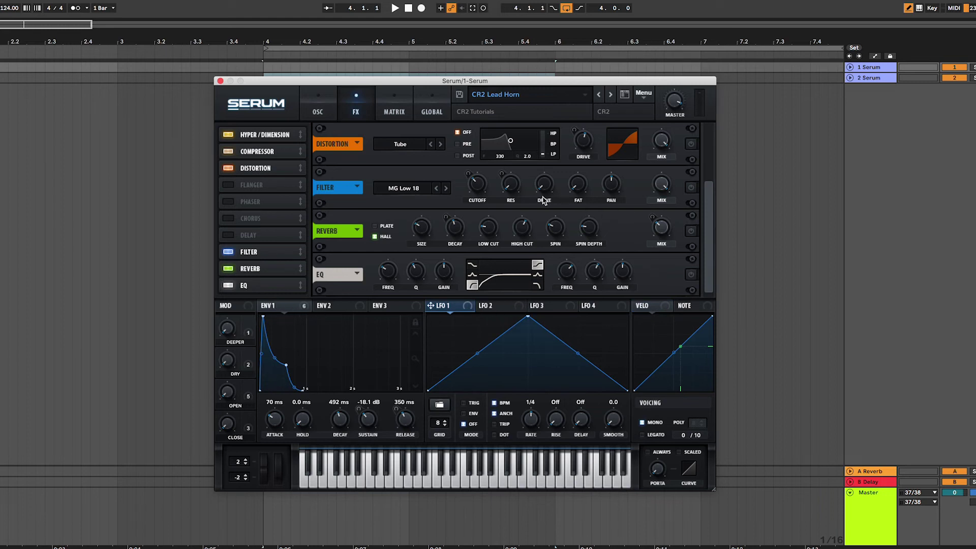
left_click(304, 113)
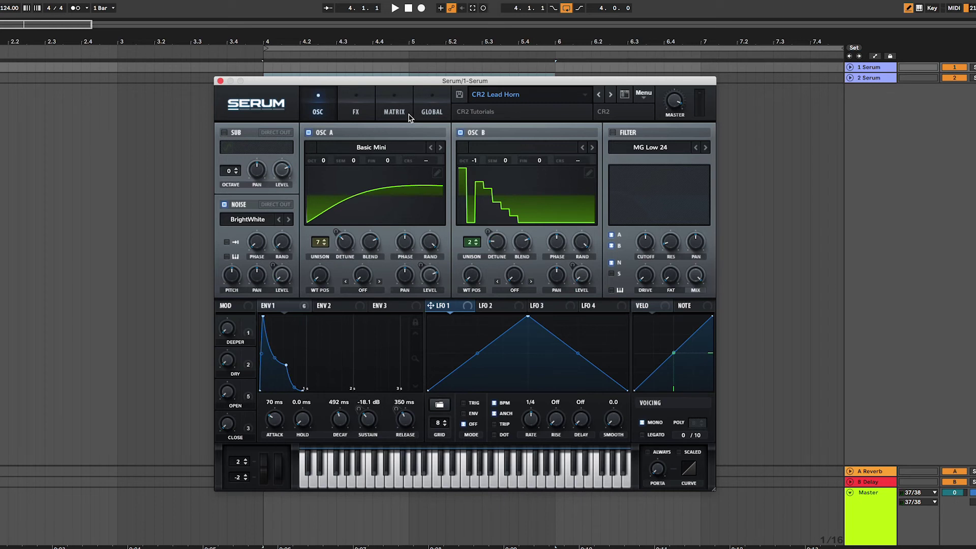
Enable the preset's Hyper/Dimension, Compressor, Distortion, Filter, Reverb and EQ effects.
left_click(369, 105)
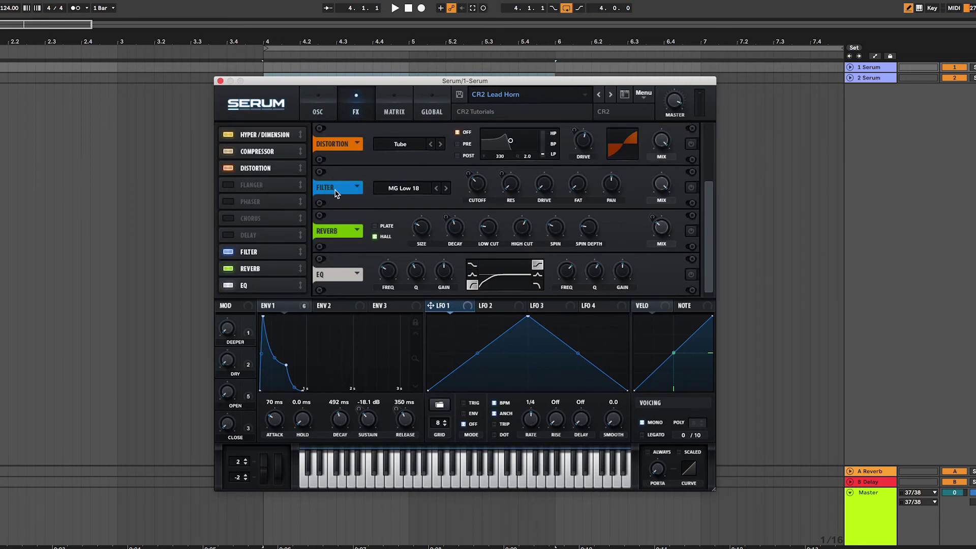
left_click(690, 188)
left_click(690, 231)
left_click(691, 274)
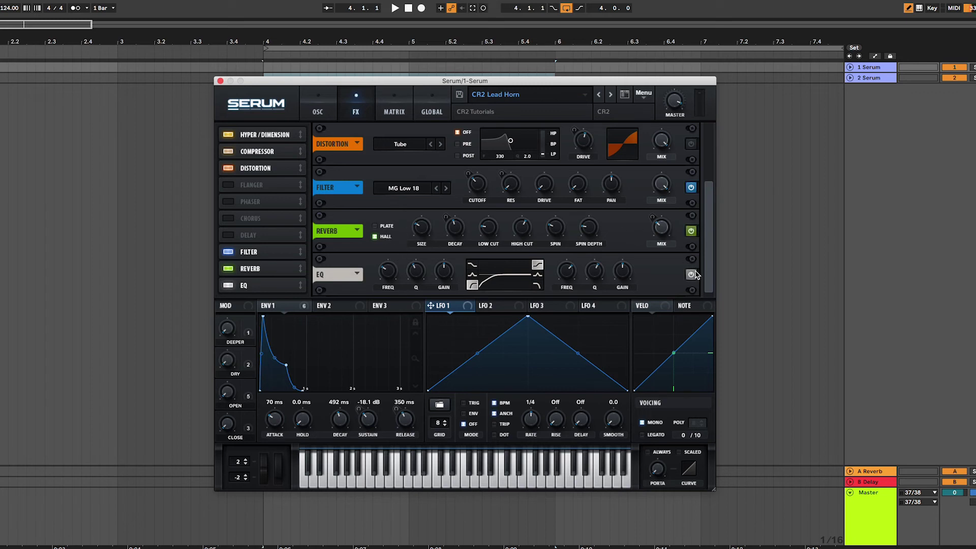
left_click(691, 143)
left_click_drag(714, 213, 707, 157)
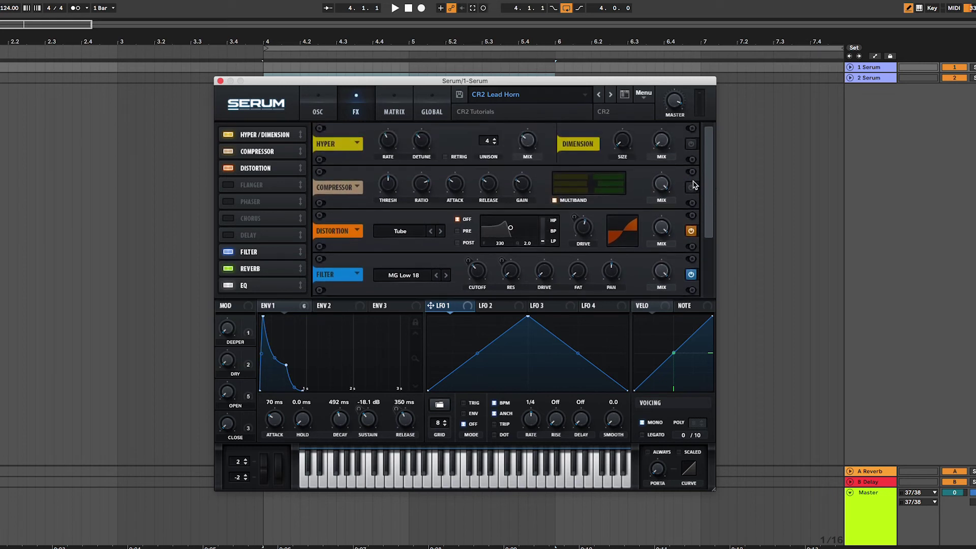
left_click(690, 144)
scroll(710, 146, "down", 5)
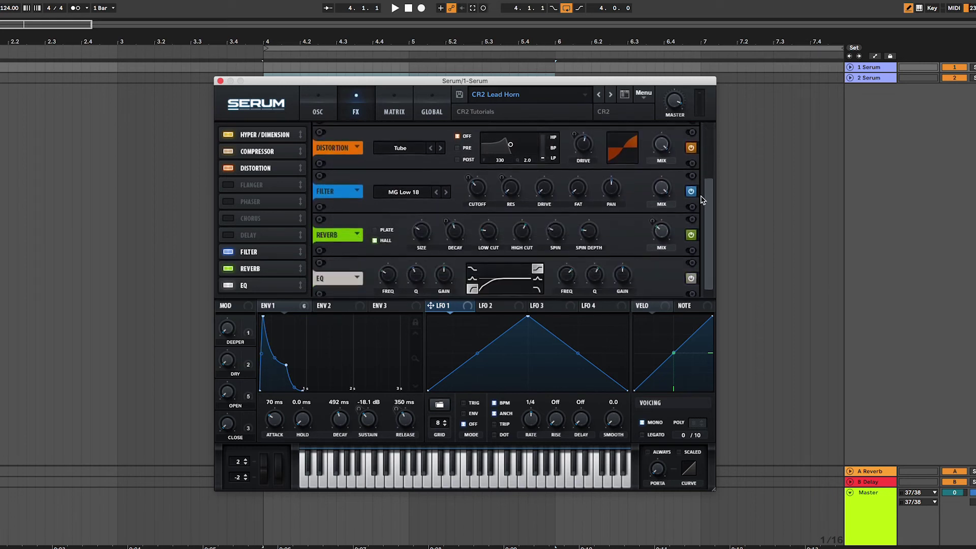
scroll(706, 145, "up", 5)
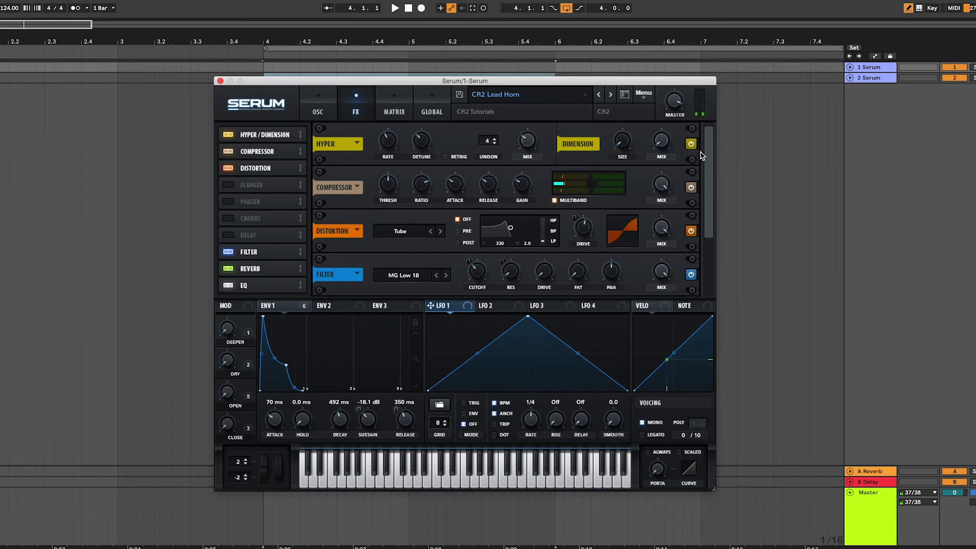
left_click_drag(709, 155, 702, 221)
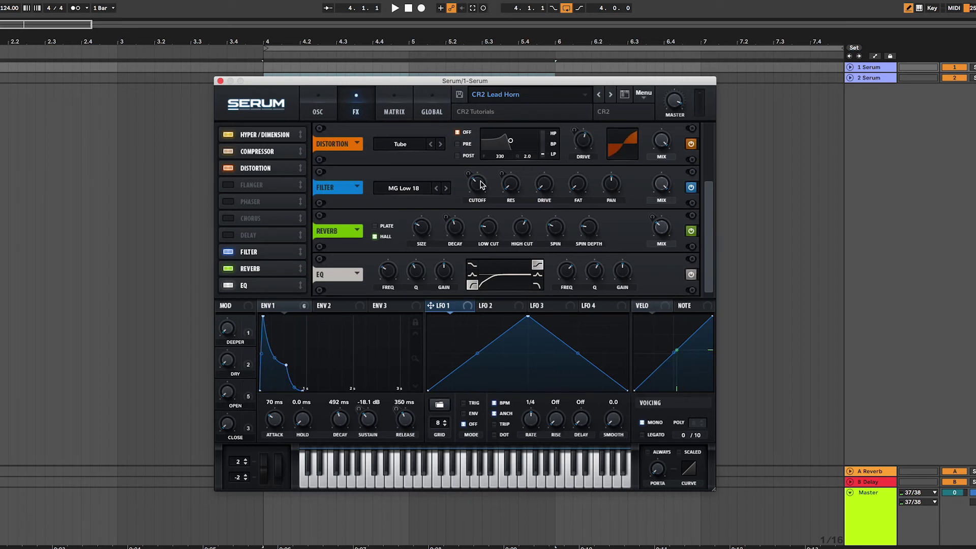
mouse_move(478, 194)
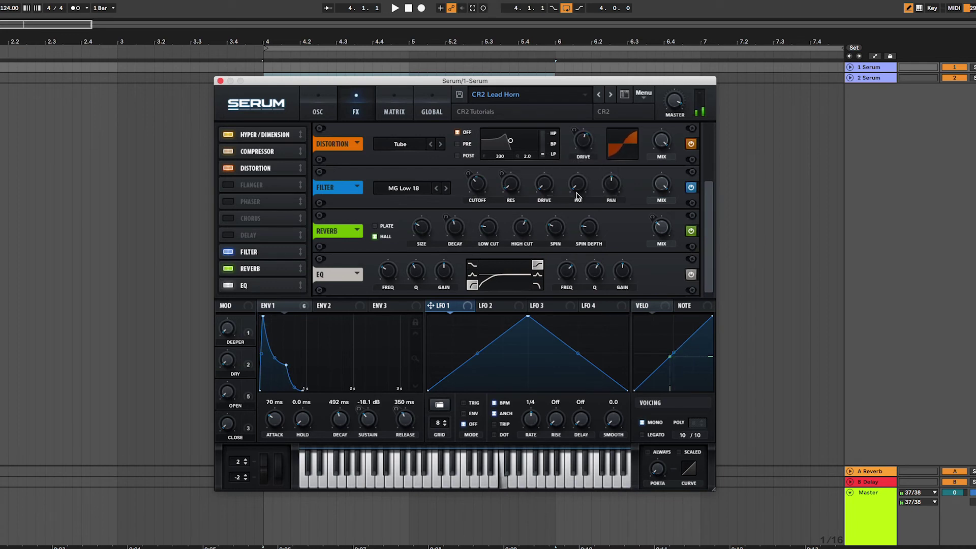
left_click_drag(472, 309, 415, 220)
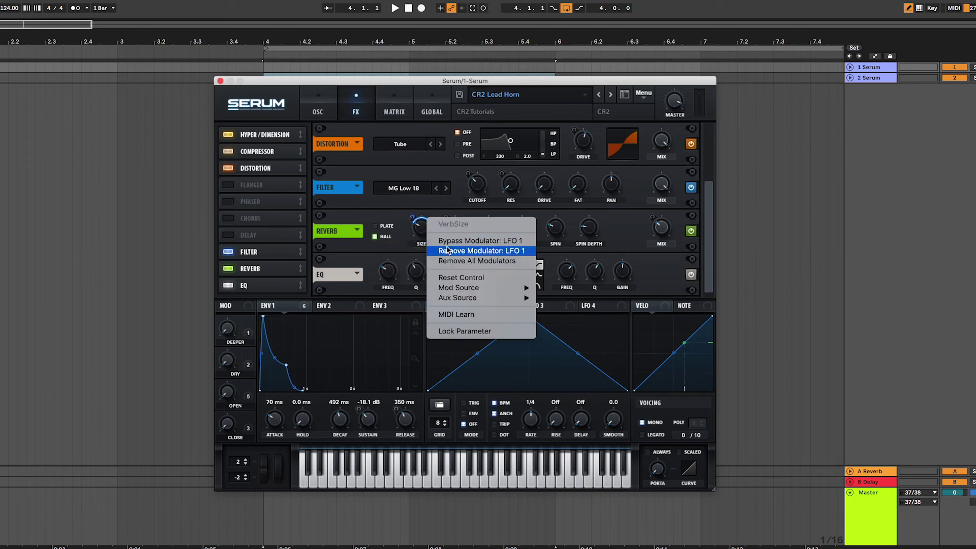
left_click(448, 250)
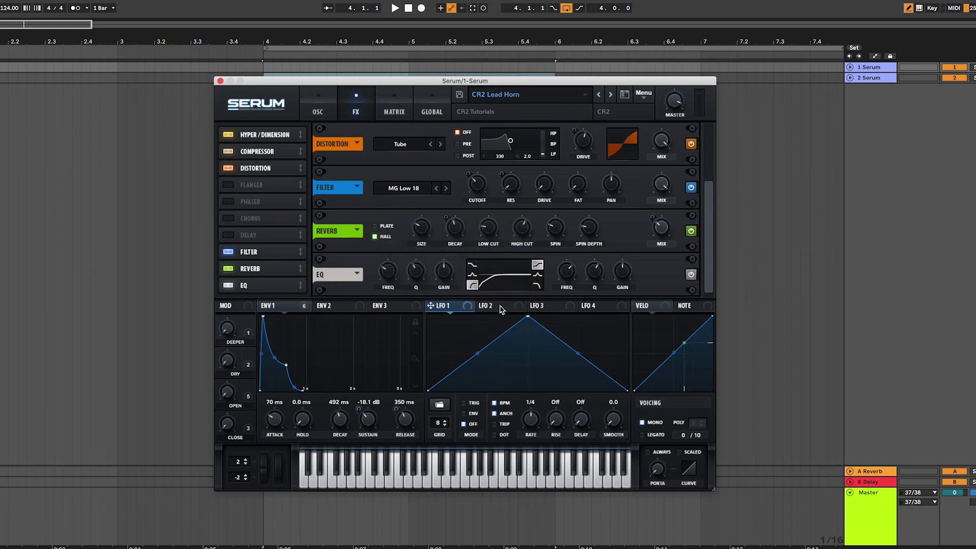
Put LFO 2 in envelope mode with BPM sync off and assign it to the reverb size.
left_click(510, 310)
left_click(472, 414)
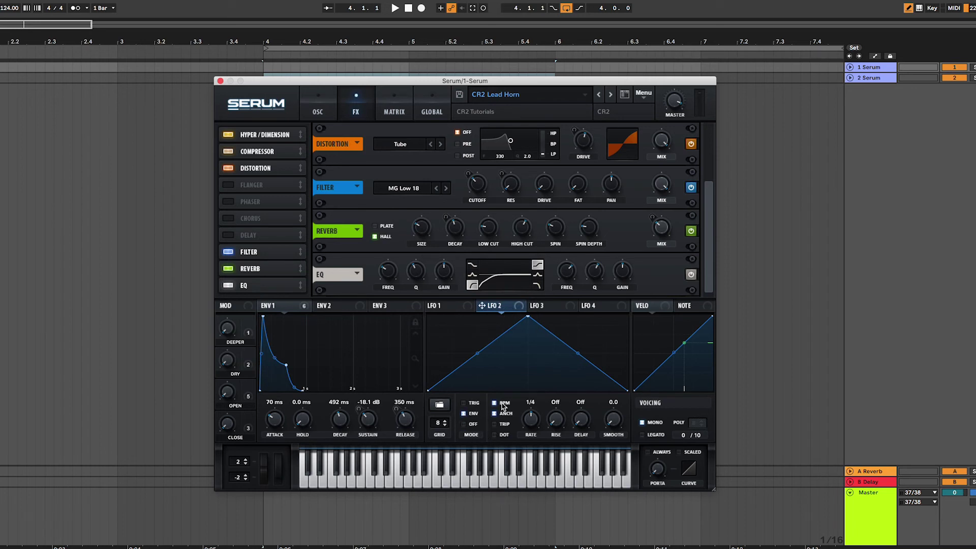
left_click(501, 404)
left_click_drag(515, 308, 426, 232)
Lower the LFO 2 peak to about half height and slow the LFO rate to 1.4 Hz.
left_click_drag(527, 318, 528, 357)
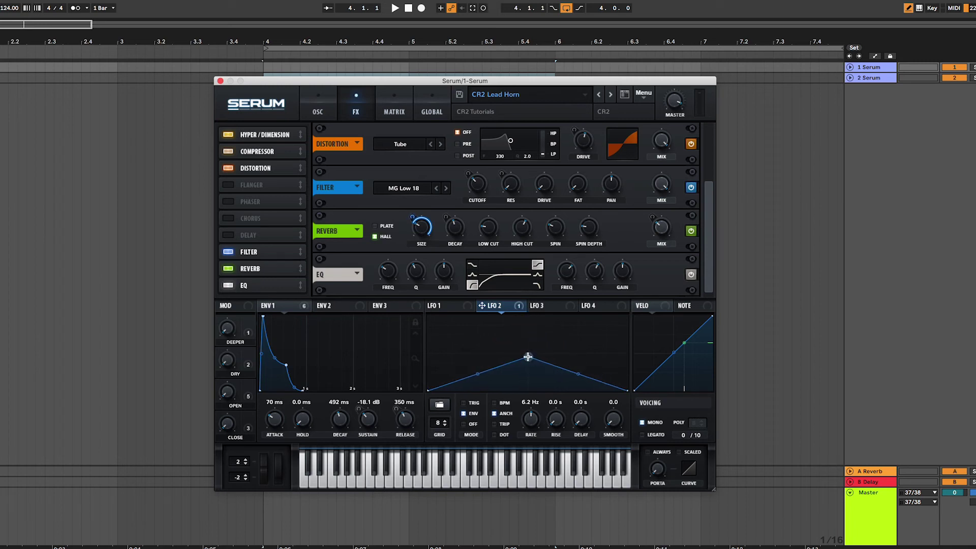
right_click(425, 227)
left_click_drag(528, 357, 527, 352)
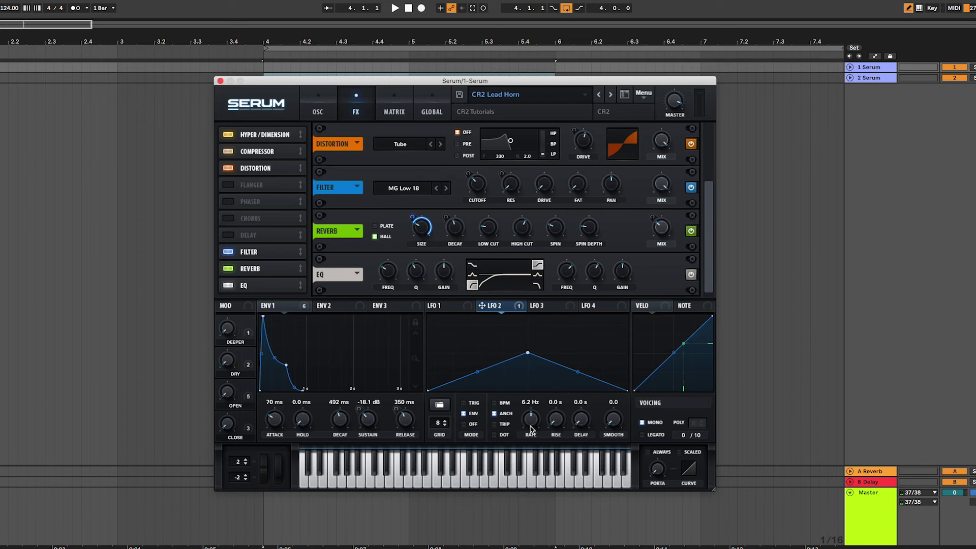
left_click_drag(531, 425, 530, 443)
Remove all modulators from the reverb size and assign LFO 2 to the reverb mix instead.
right_click(420, 230)
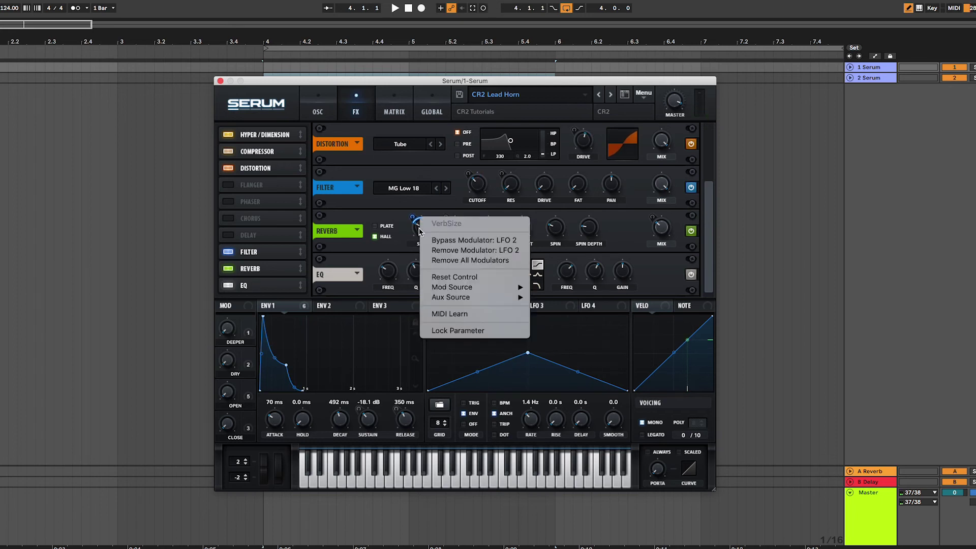
left_click(449, 258)
left_click_drag(515, 305, 661, 229)
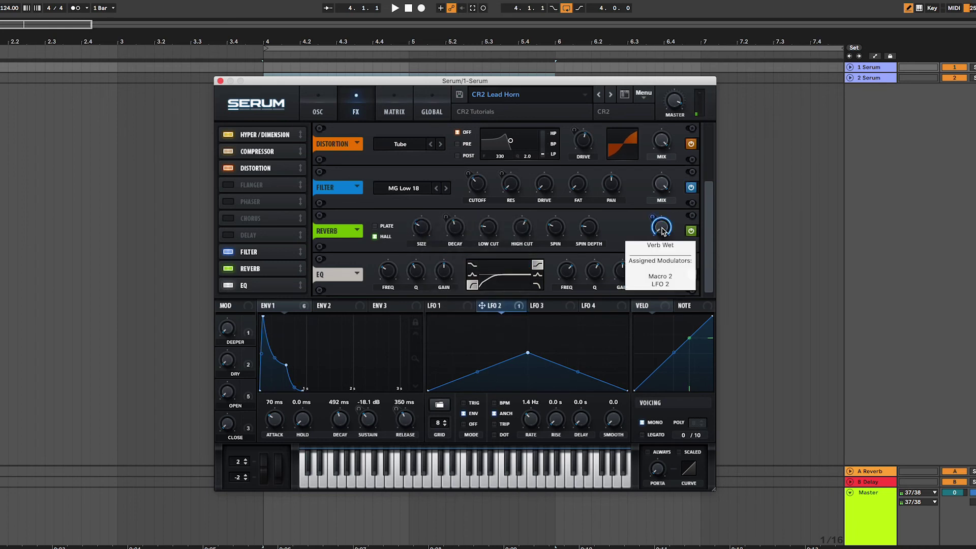
Reshape LFO 2 into a straight rising ramp with its peak at full height at the end of the cycle.
left_click_drag(527, 354, 529, 316)
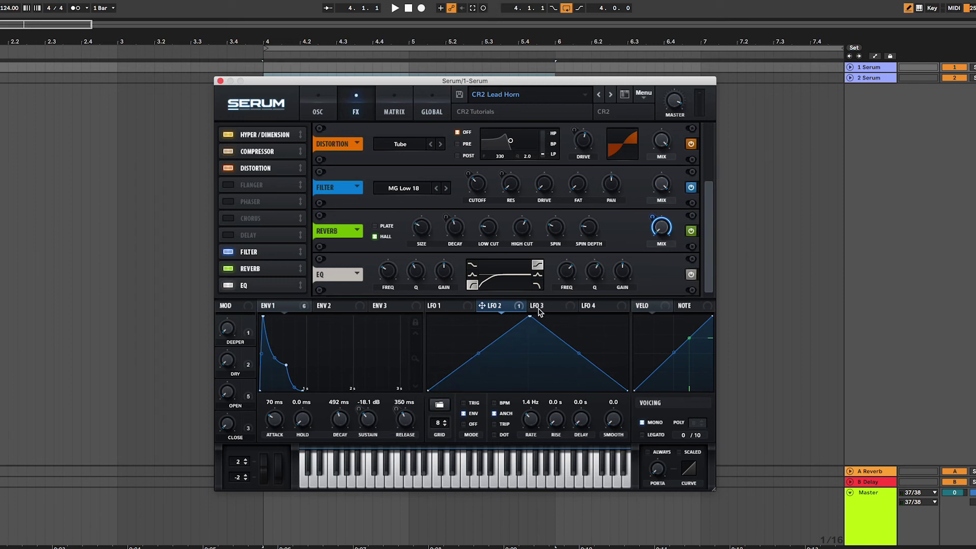
left_click_drag(529, 317, 627, 317)
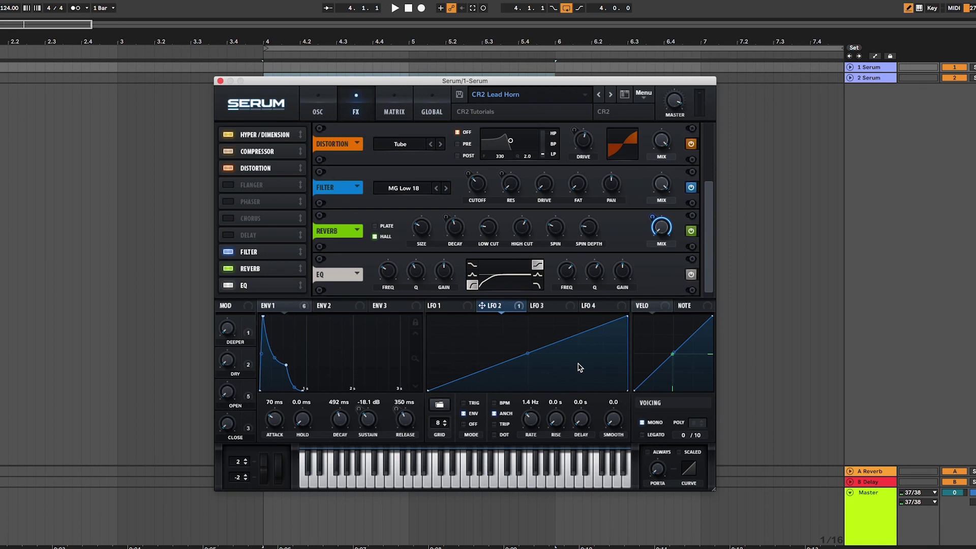
Return to the oscillator page and bring up LFO 1 for editing.
left_click(321, 110)
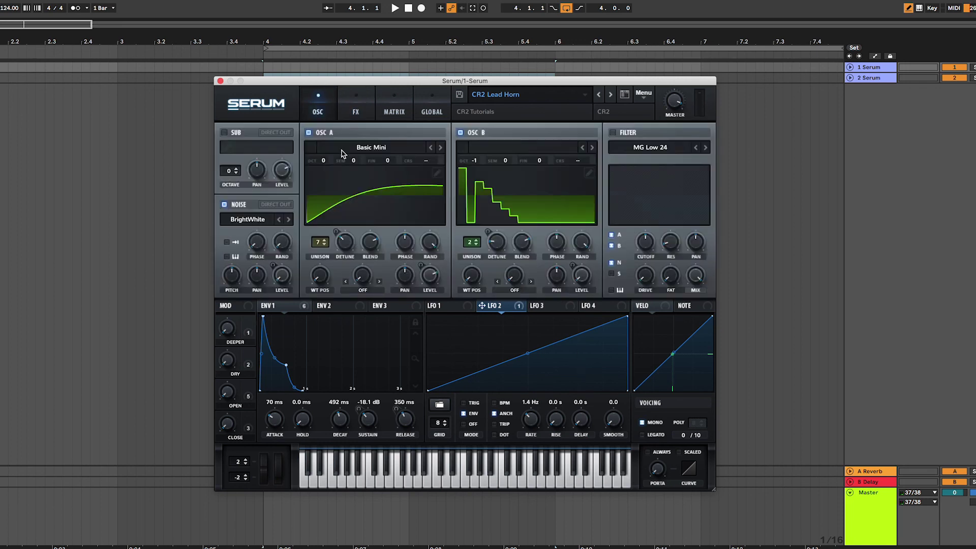
left_click(451, 307)
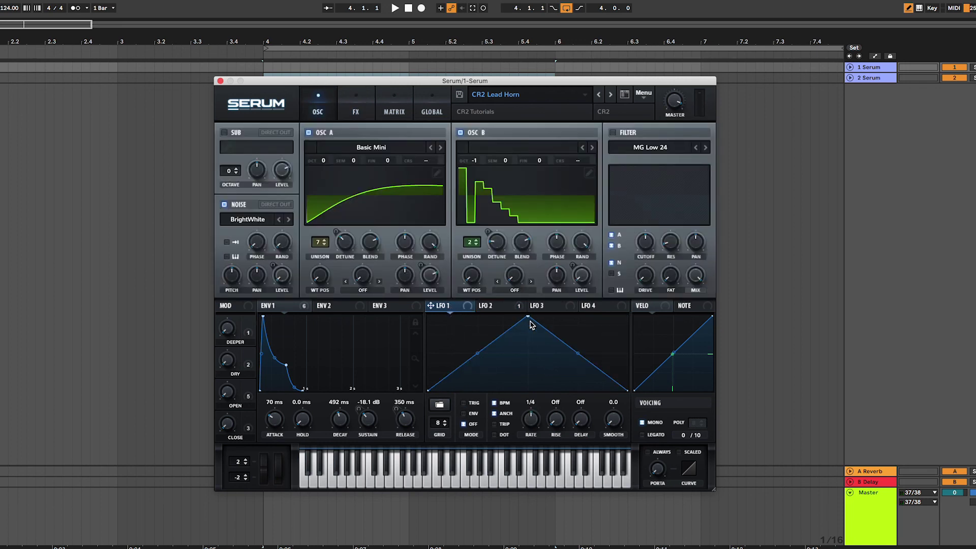